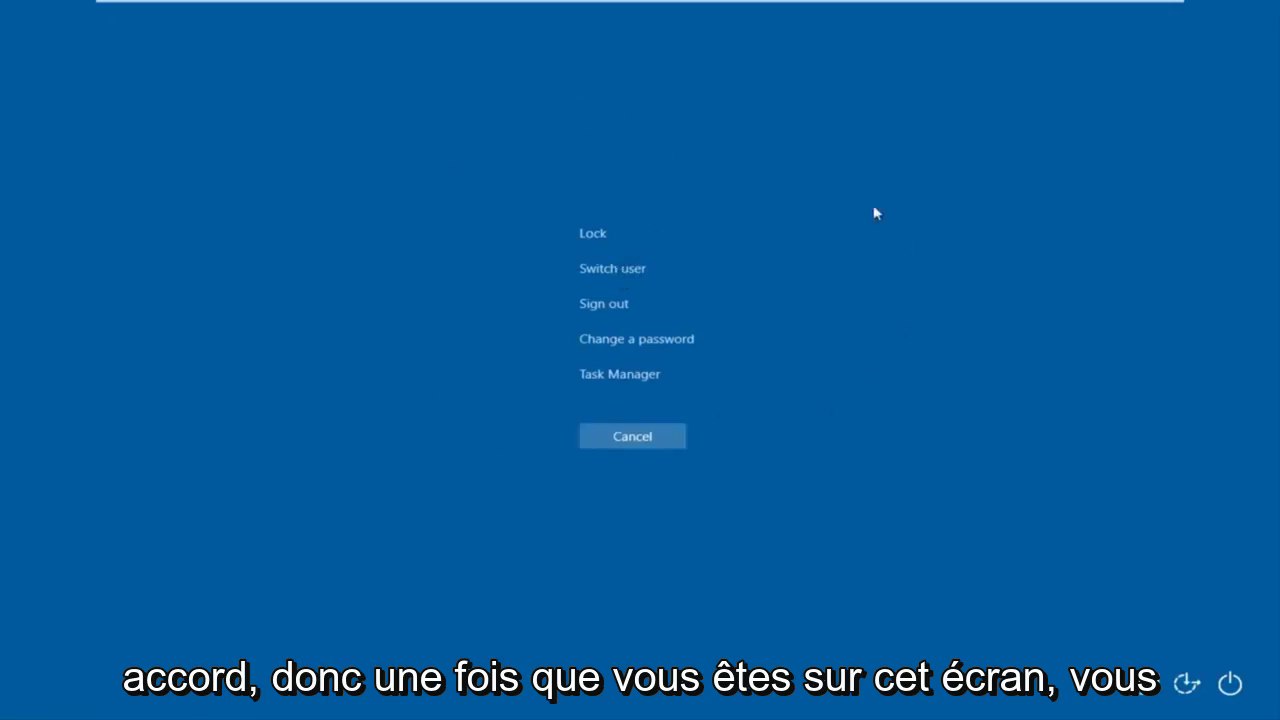
Step: Open Task Manager from the Ctrl+Alt+Del screen and move its window into place
left_click(619, 377)
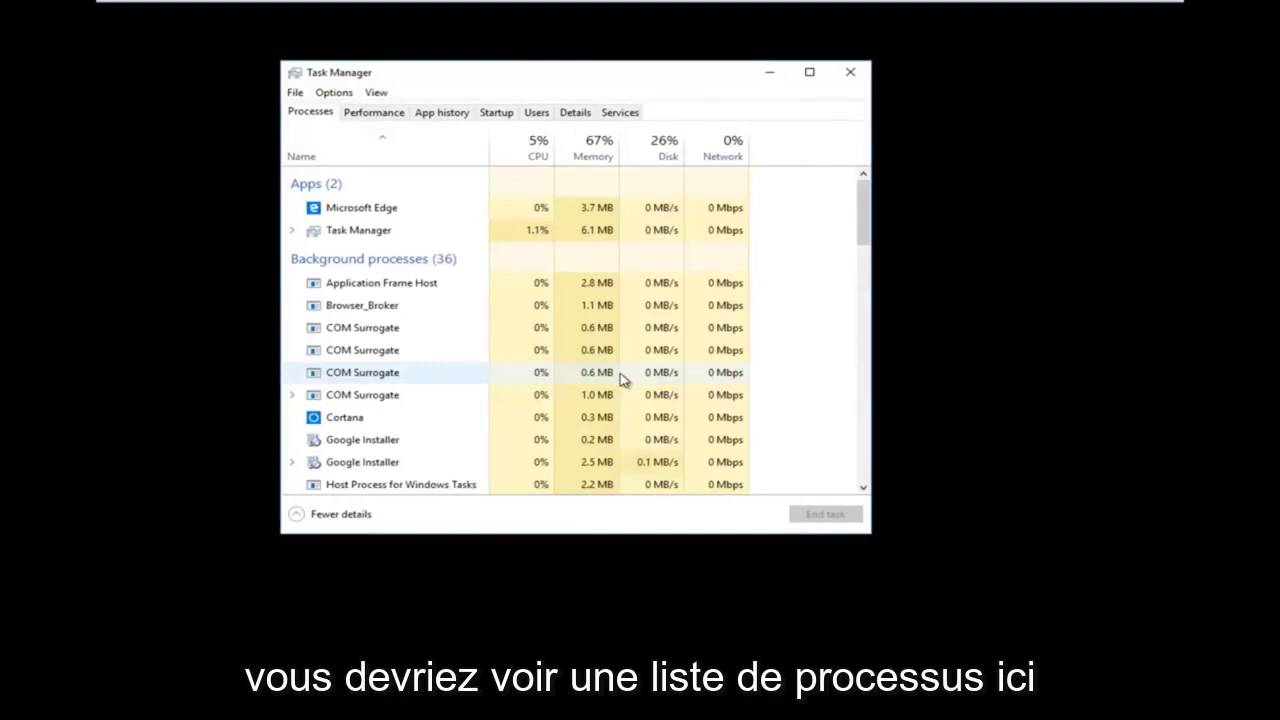
left_click_drag(645, 77, 752, 100)
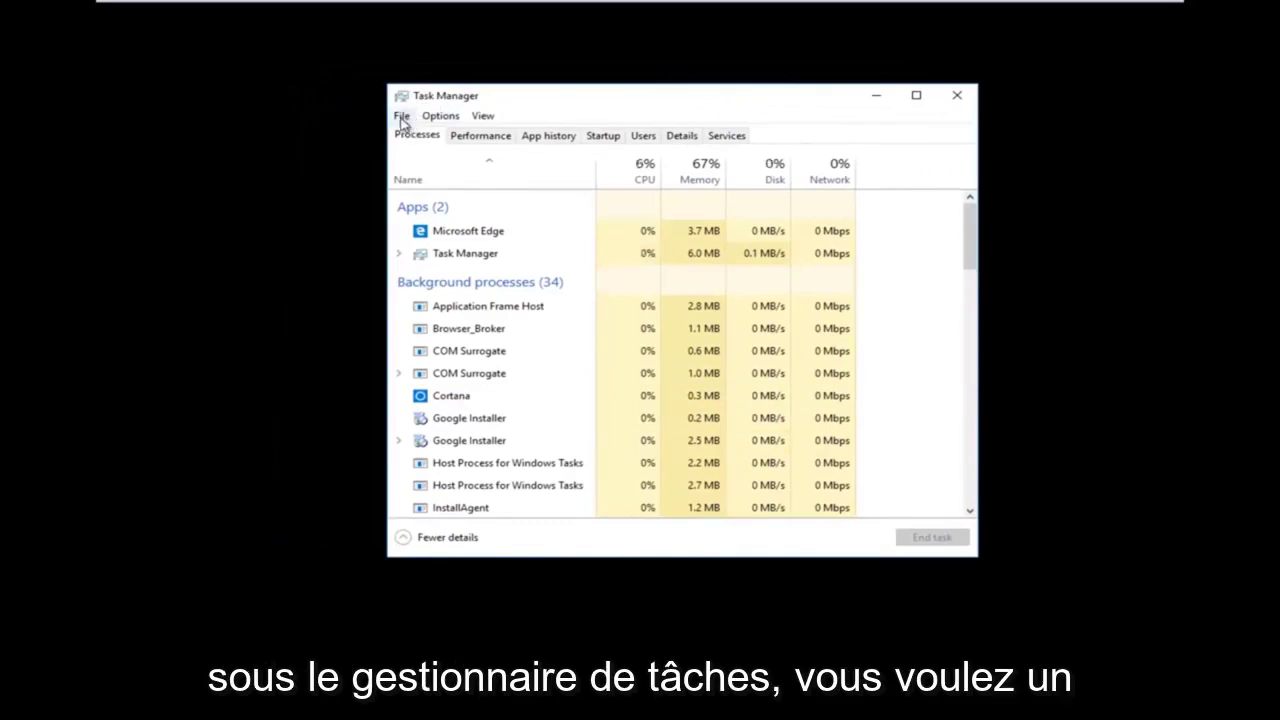
Step: Launch regedit with administrative privileges through Task Manager's Run new task dialog
left_click(402, 118)
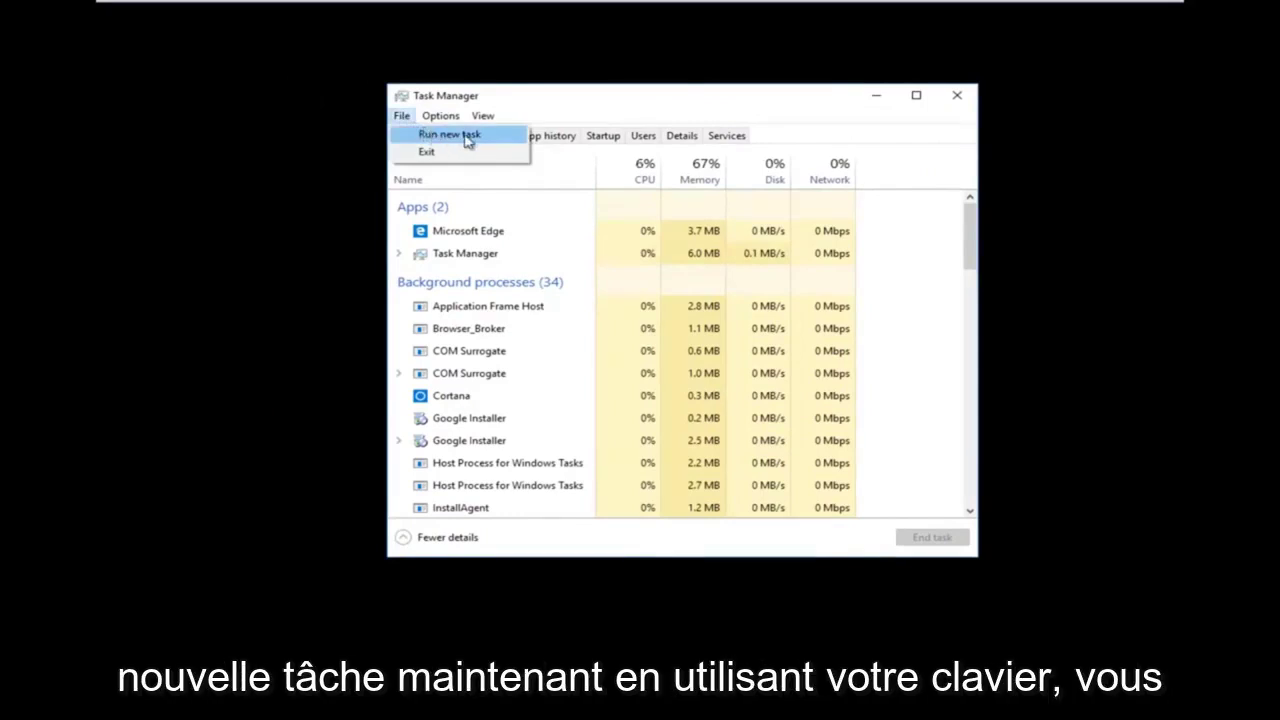
left_click(467, 140)
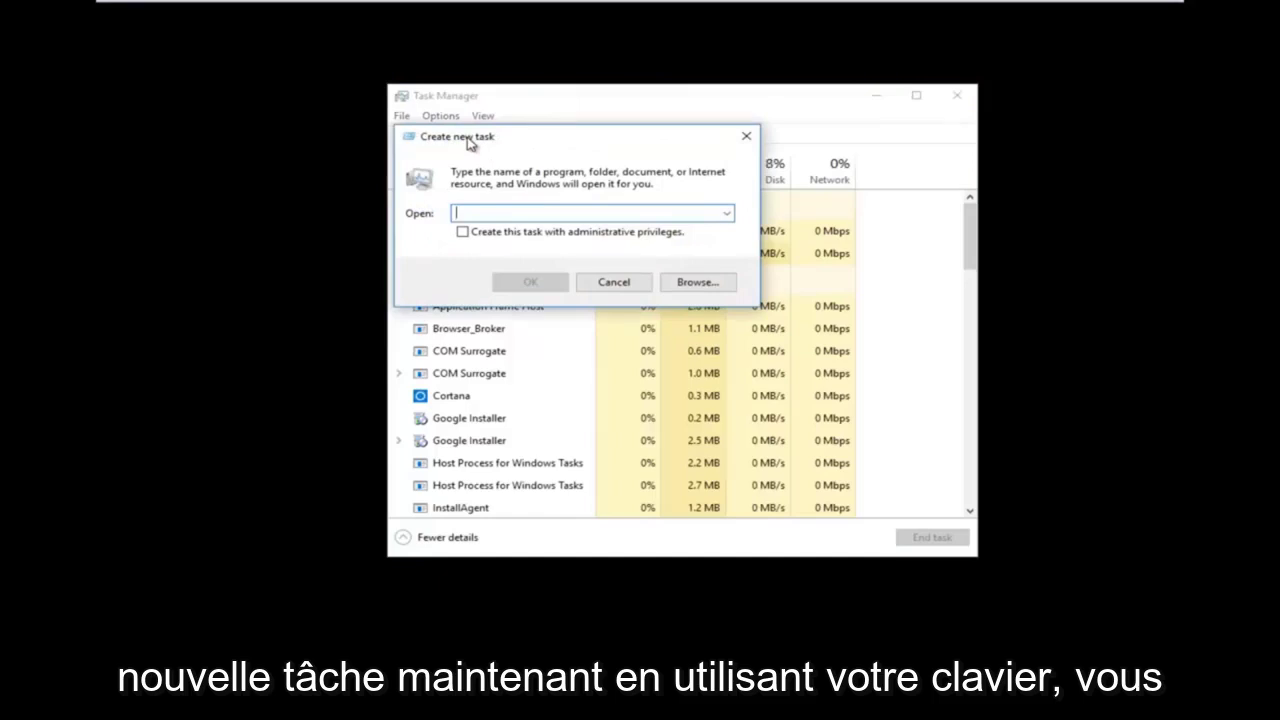
type("regedit")
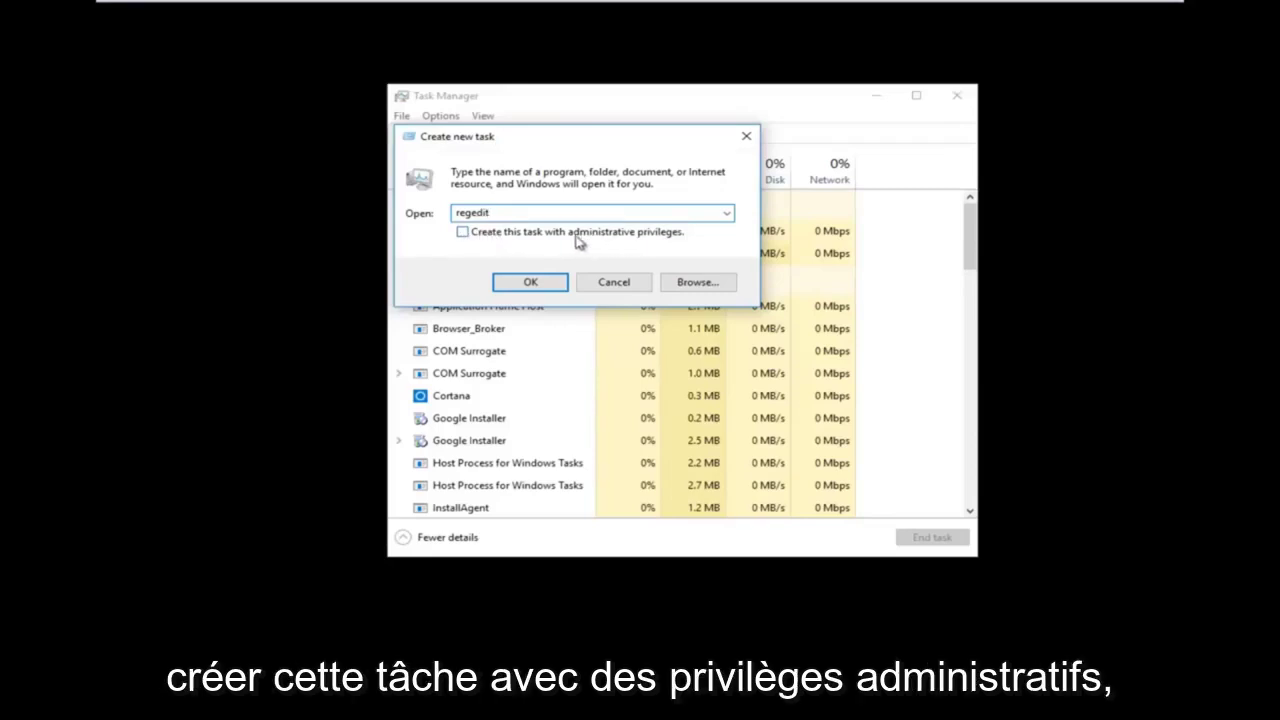
left_click(462, 233)
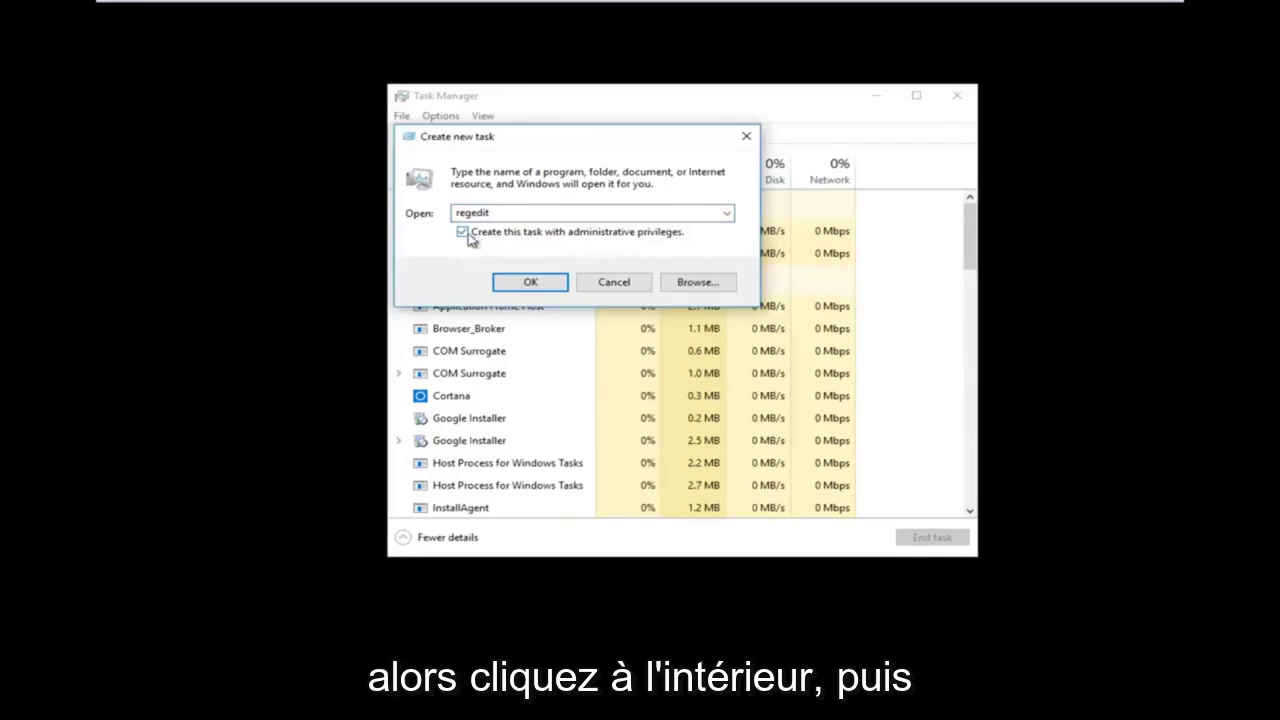
left_click(510, 285)
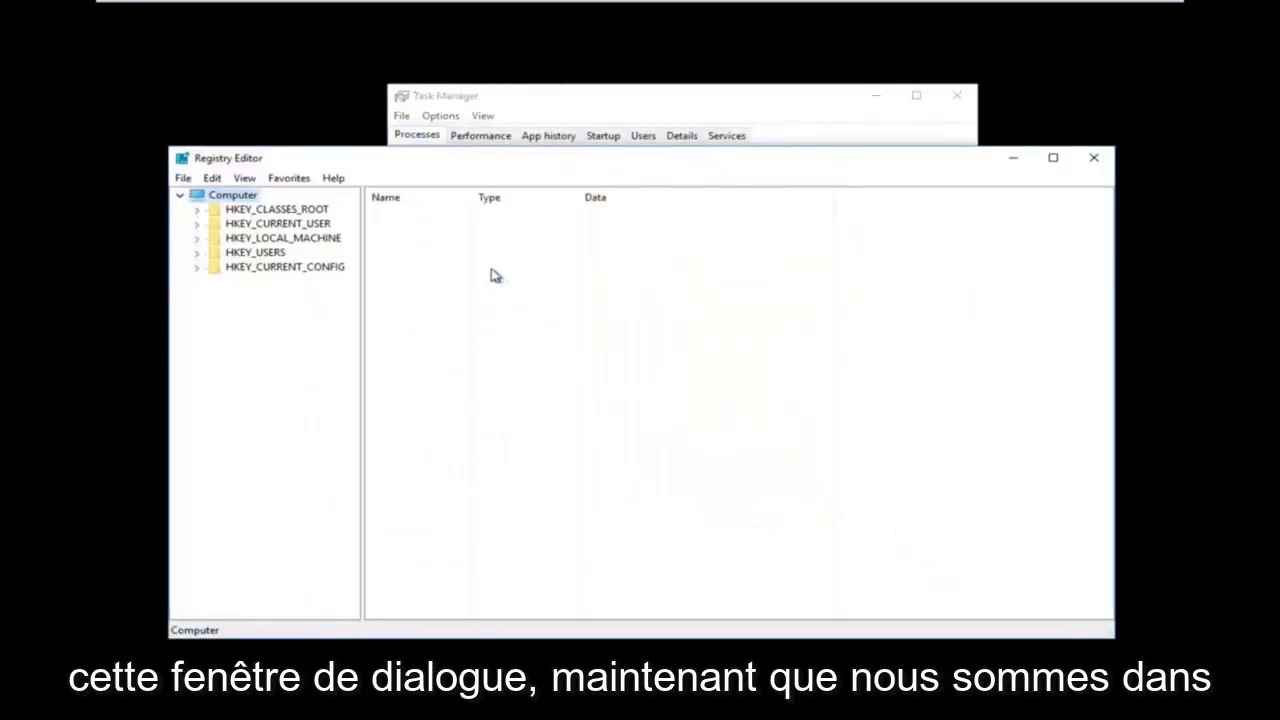
Step: Expand HKEY_LOCAL_MACHINE, SOFTWARE and Microsoft, widening the tree pane to reach Windows NT
left_click_drag(497, 168, 531, 121)
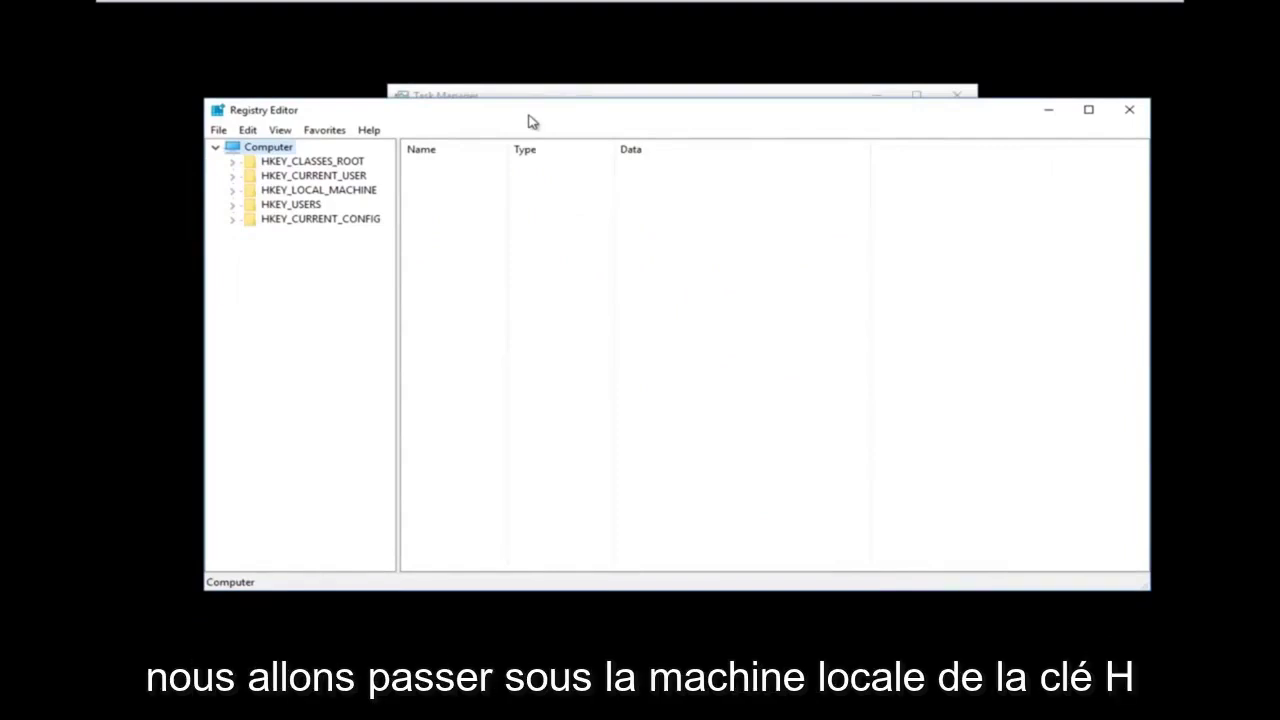
left_click(231, 191)
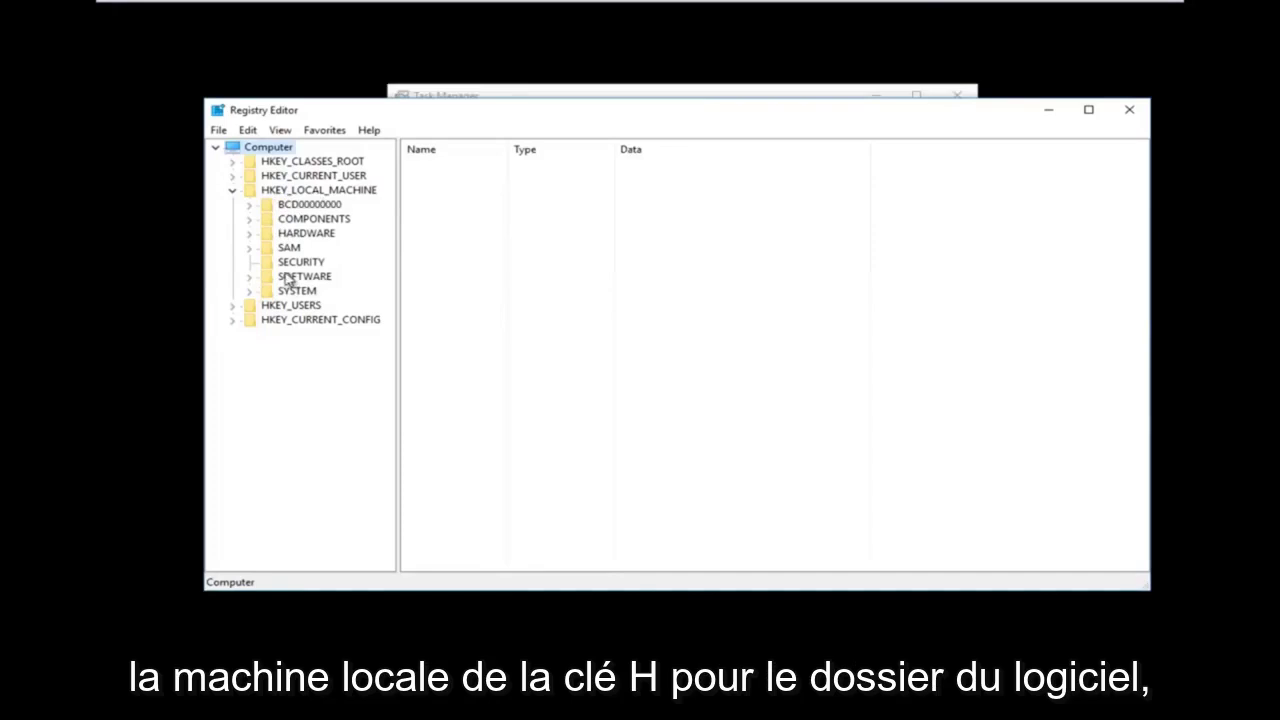
left_click(250, 279)
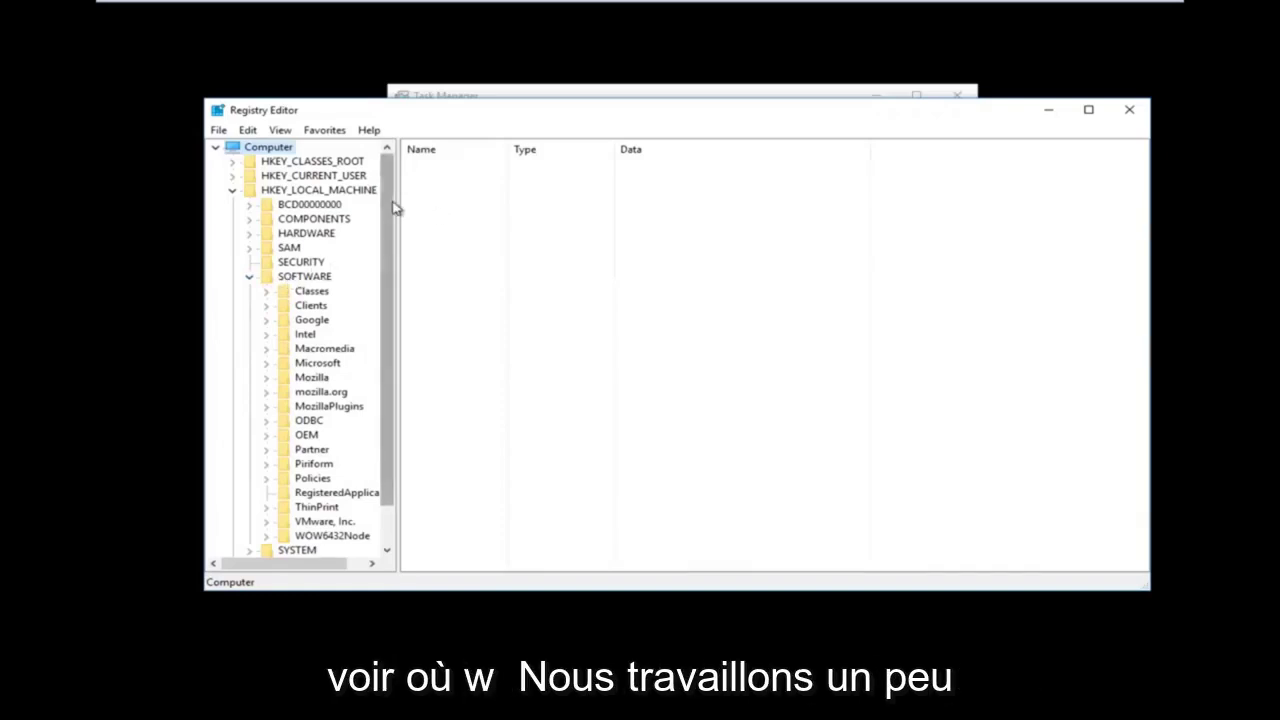
left_click_drag(398, 201, 476, 200)
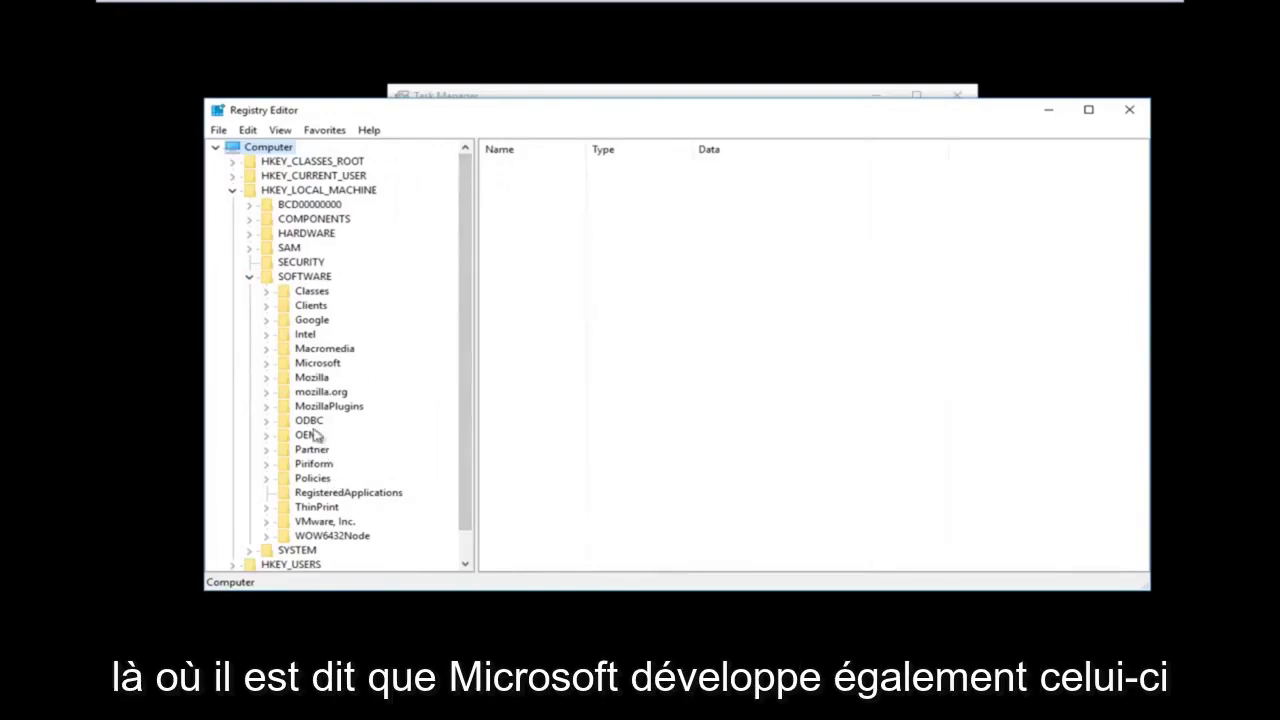
left_click(267, 364)
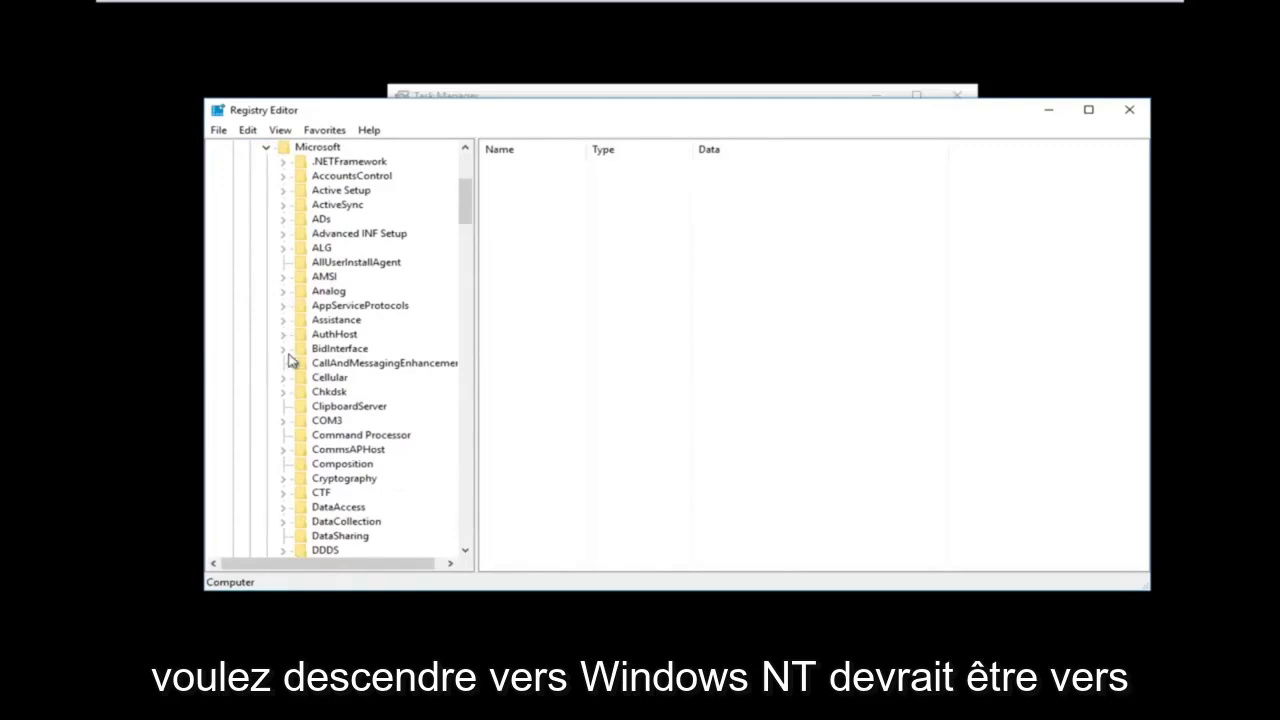
left_click_drag(465, 219, 418, 496)
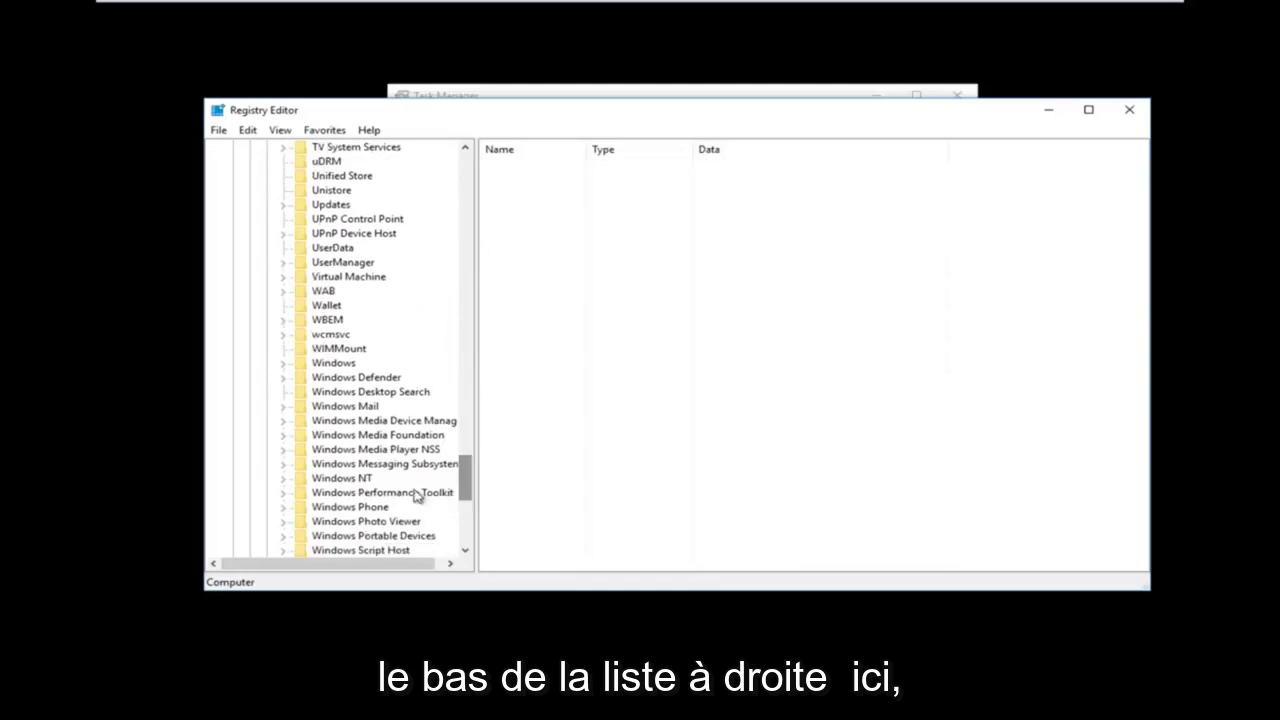
Step: Expand Windows NT and CurrentVersion, widen the tree pane, and scroll down to Winlogon
left_click(345, 478)
scroll(363, 434, "down", 2)
left_click(286, 396)
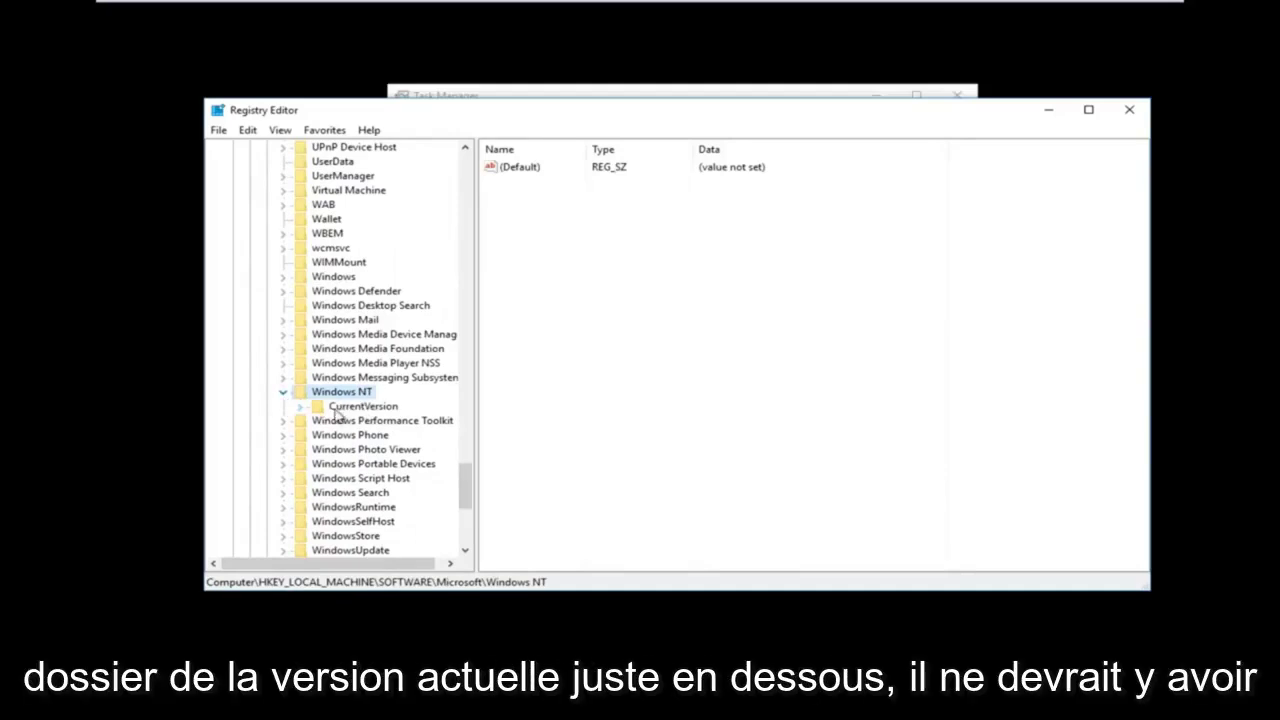
left_click(302, 407)
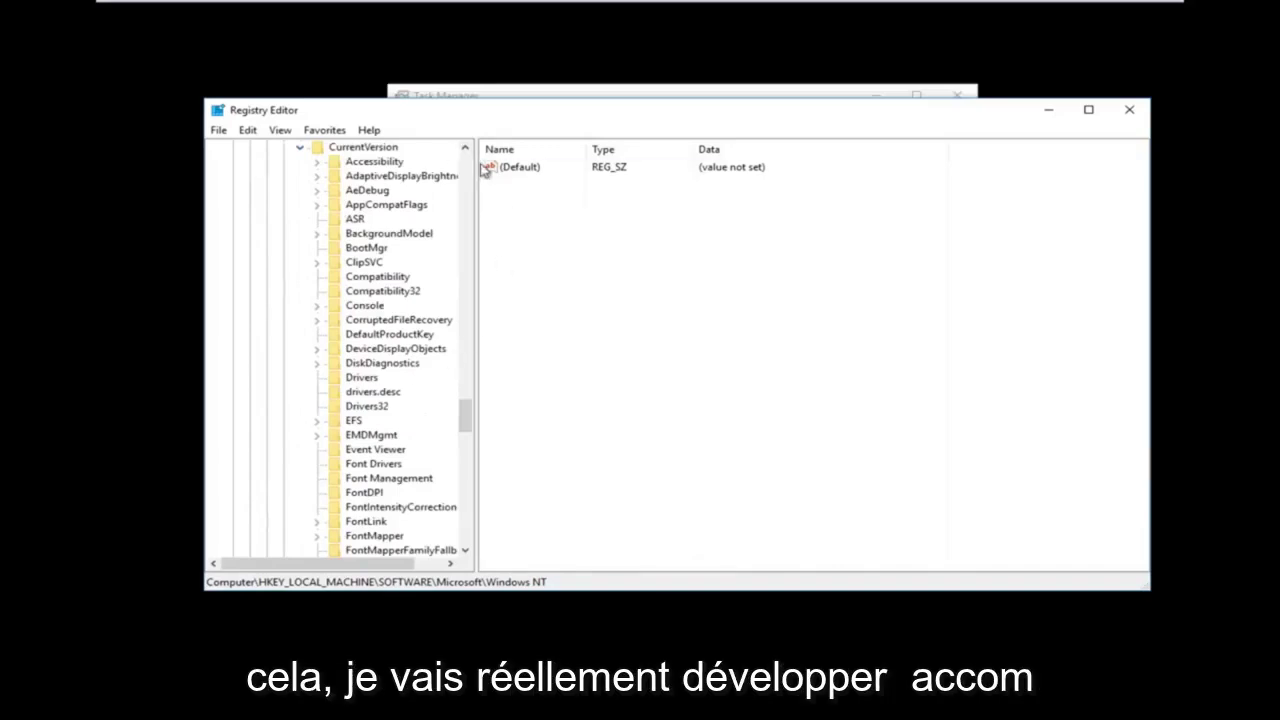
left_click_drag(474, 164, 557, 197)
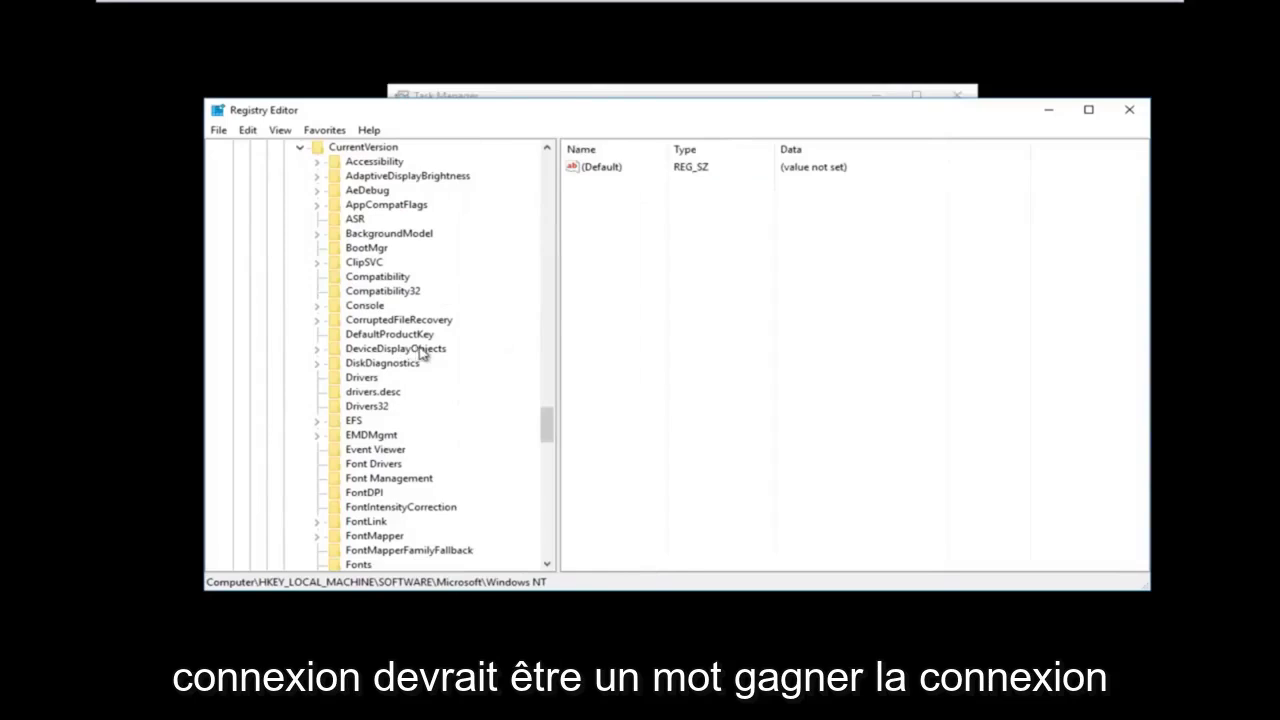
scroll(418, 358, "down", 8)
scroll(420, 365, "down", 12)
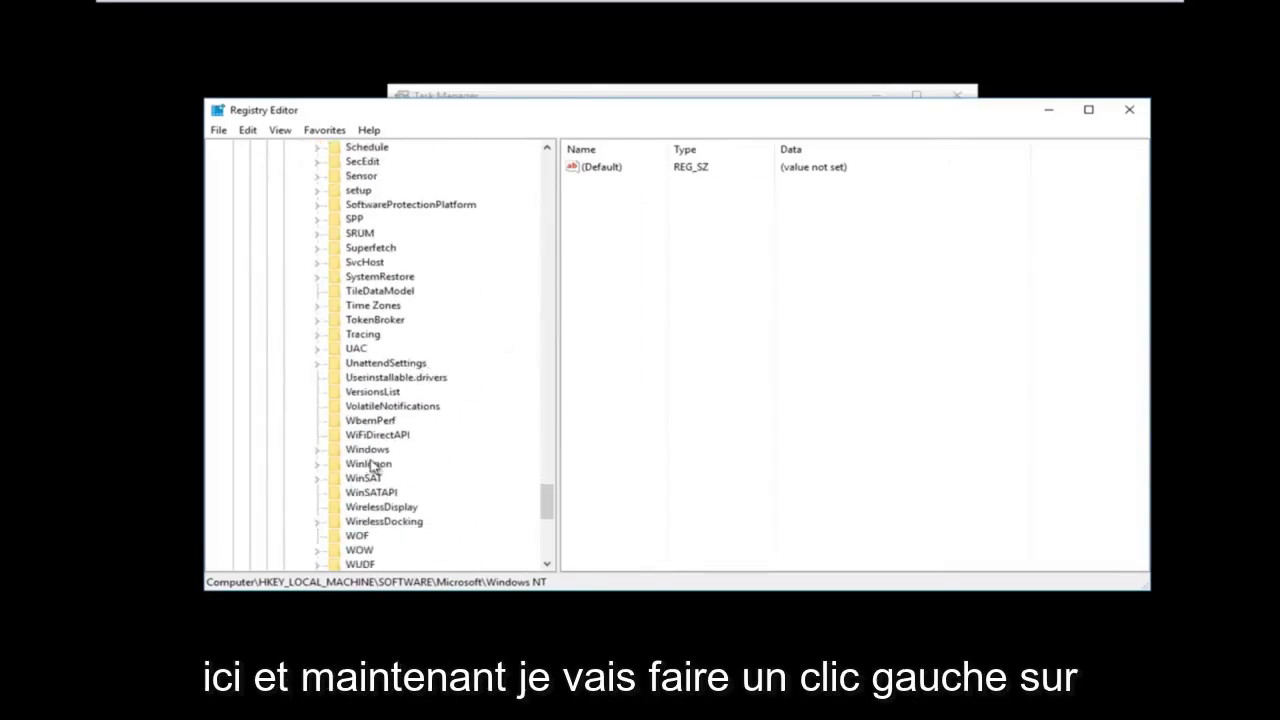
Step: Select the Winlogon key and scroll its values down to the Shell entry
left_click(366, 465)
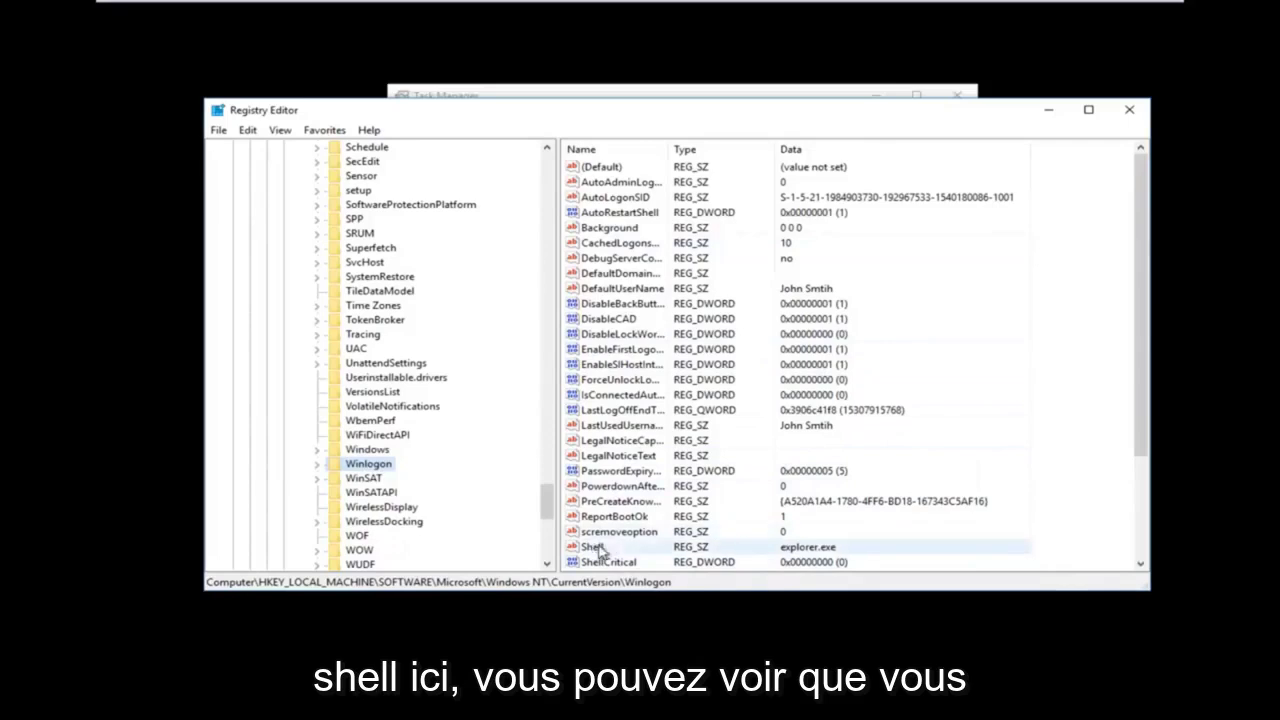
scroll(788, 397, "down", 3)
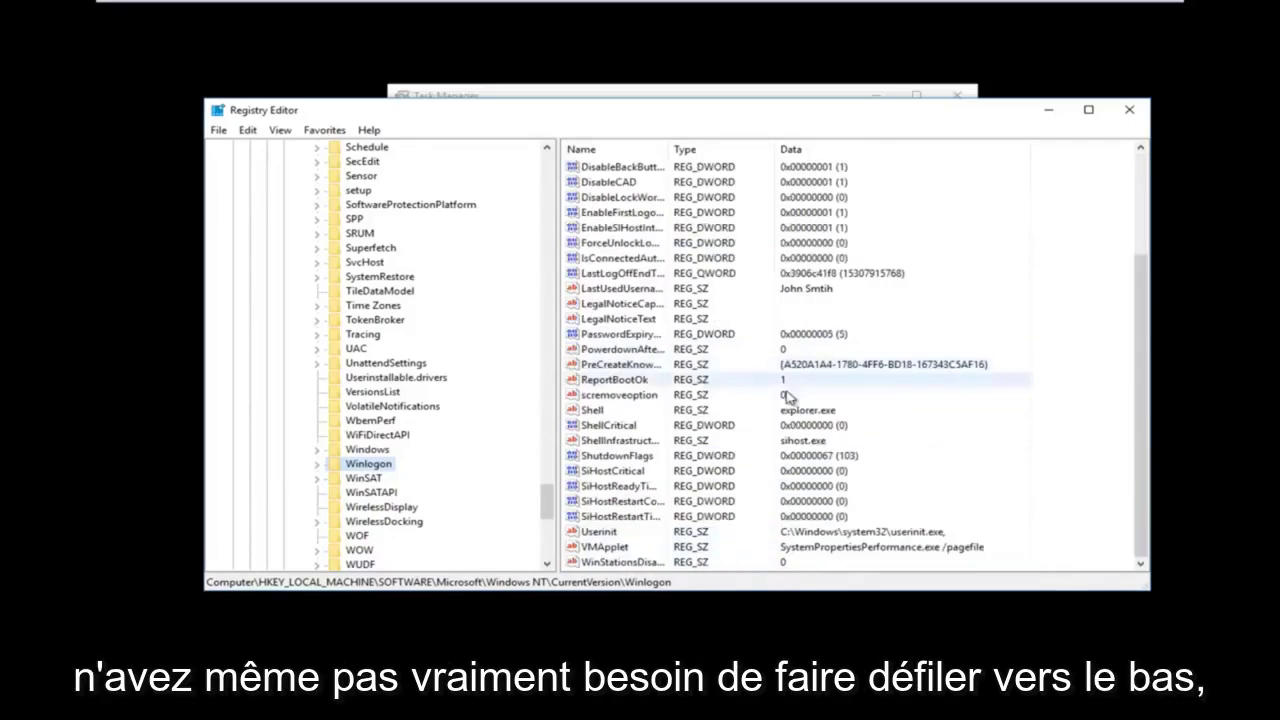
Step: Edit the Shell value, replacing its data with explorer.exe, and confirm with OK
double_click(595, 412)
left_click_drag(372, 188, 684, 256)
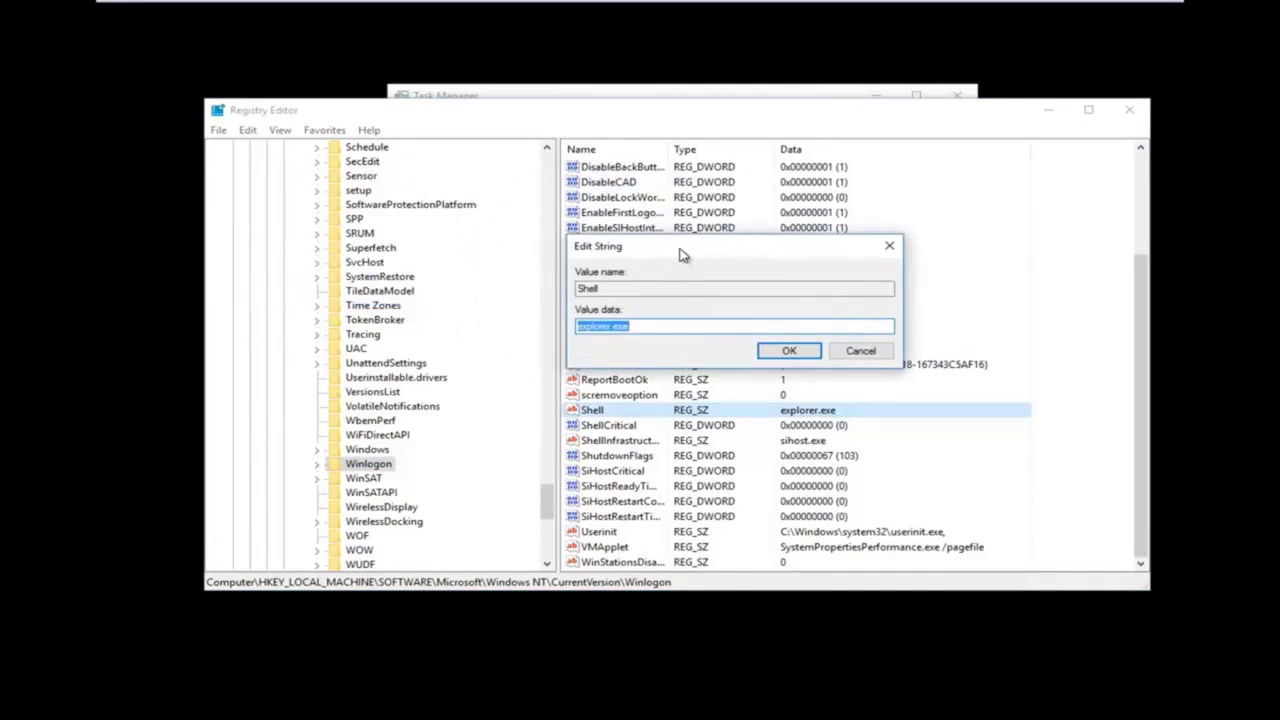
left_click(611, 330)
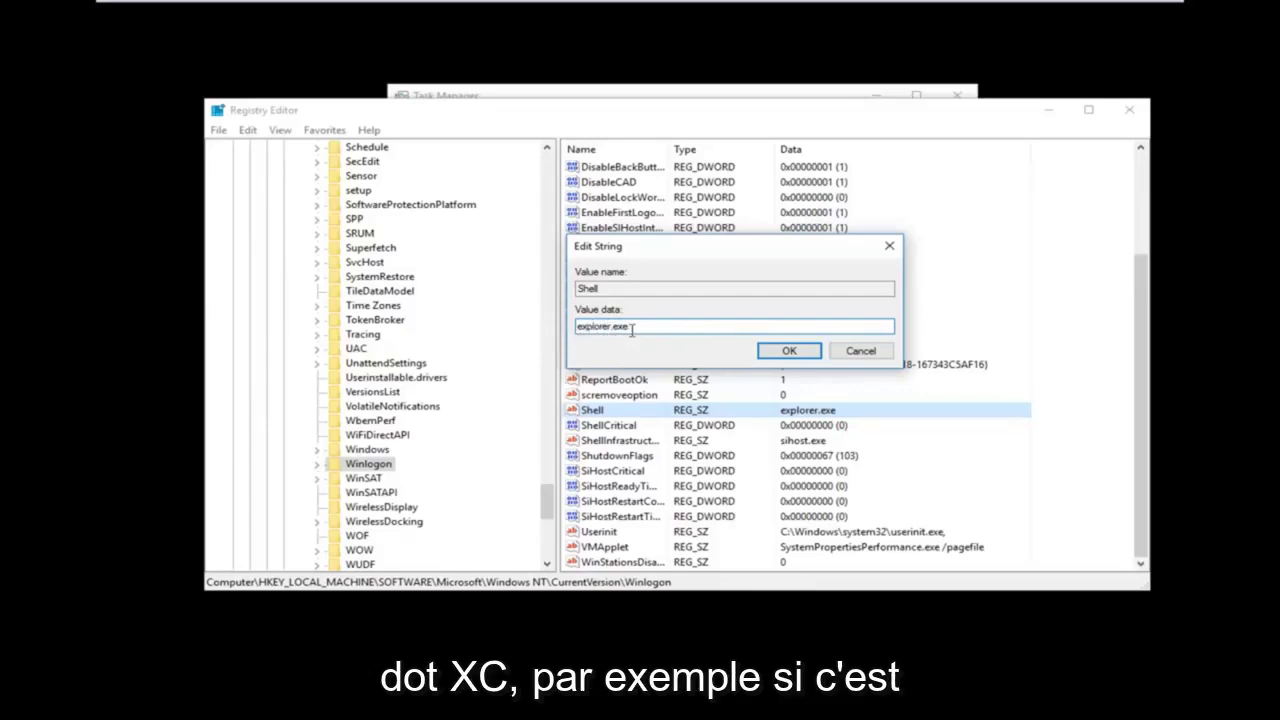
key("ctrl+a")
type("fhfhfgdgf")
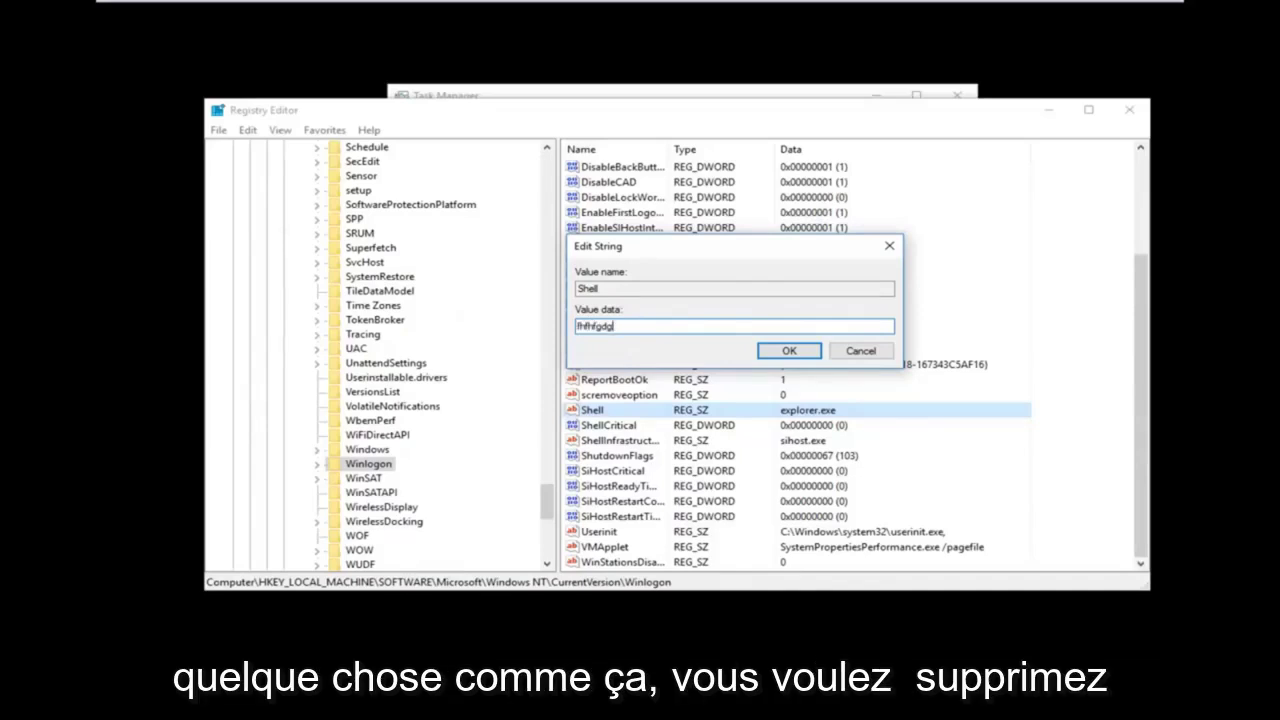
key("BackSpace")
key("BackSpace")
key("BackSpace")
key("BackSpace")
key("BackSpace")
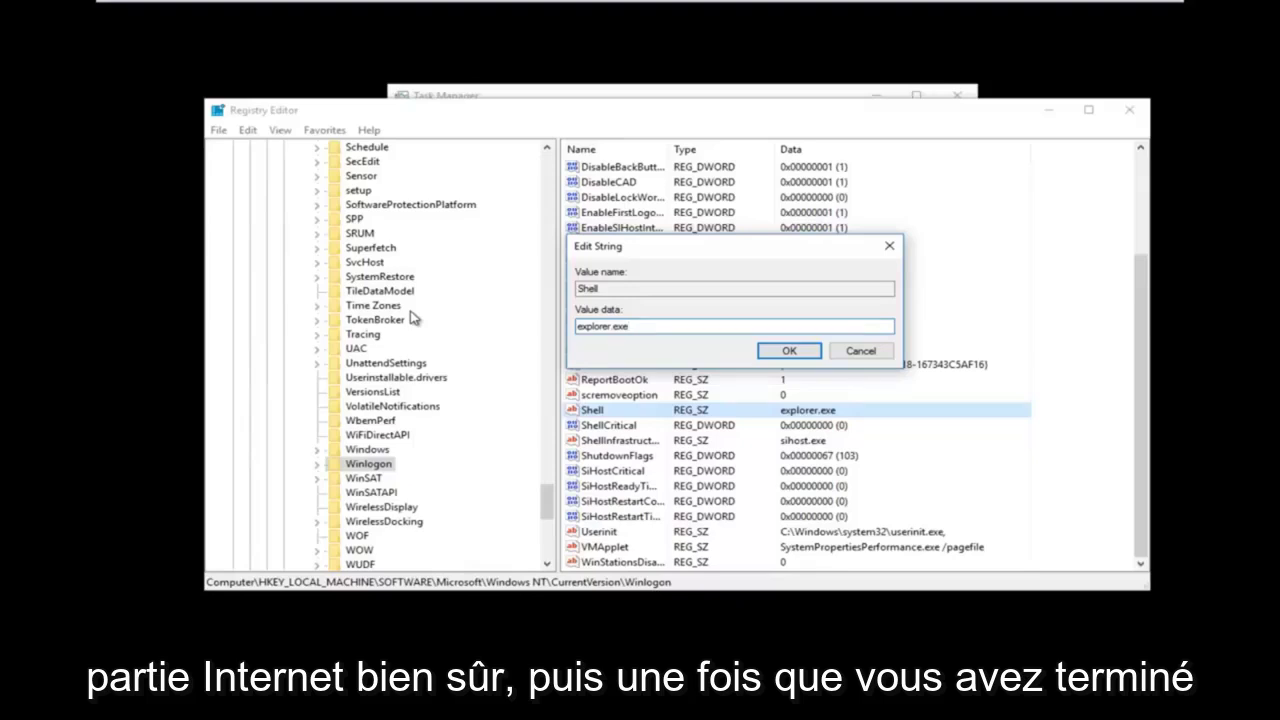
left_click(784, 356)
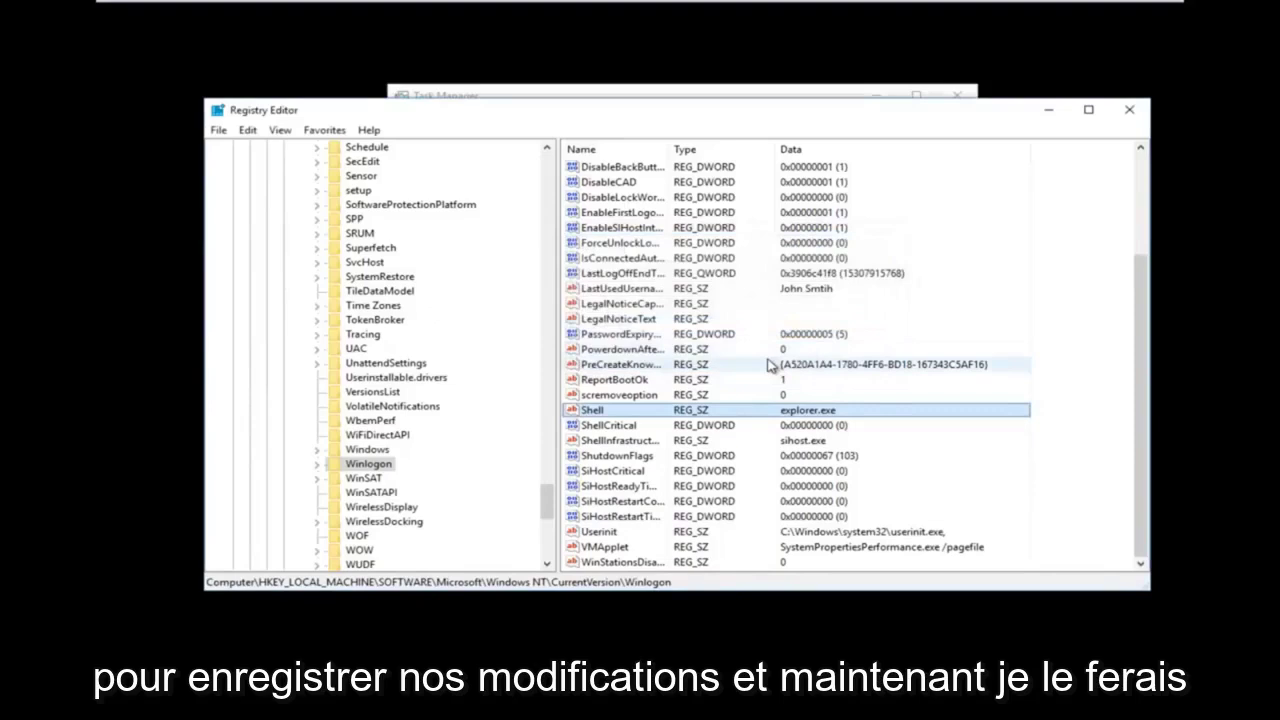
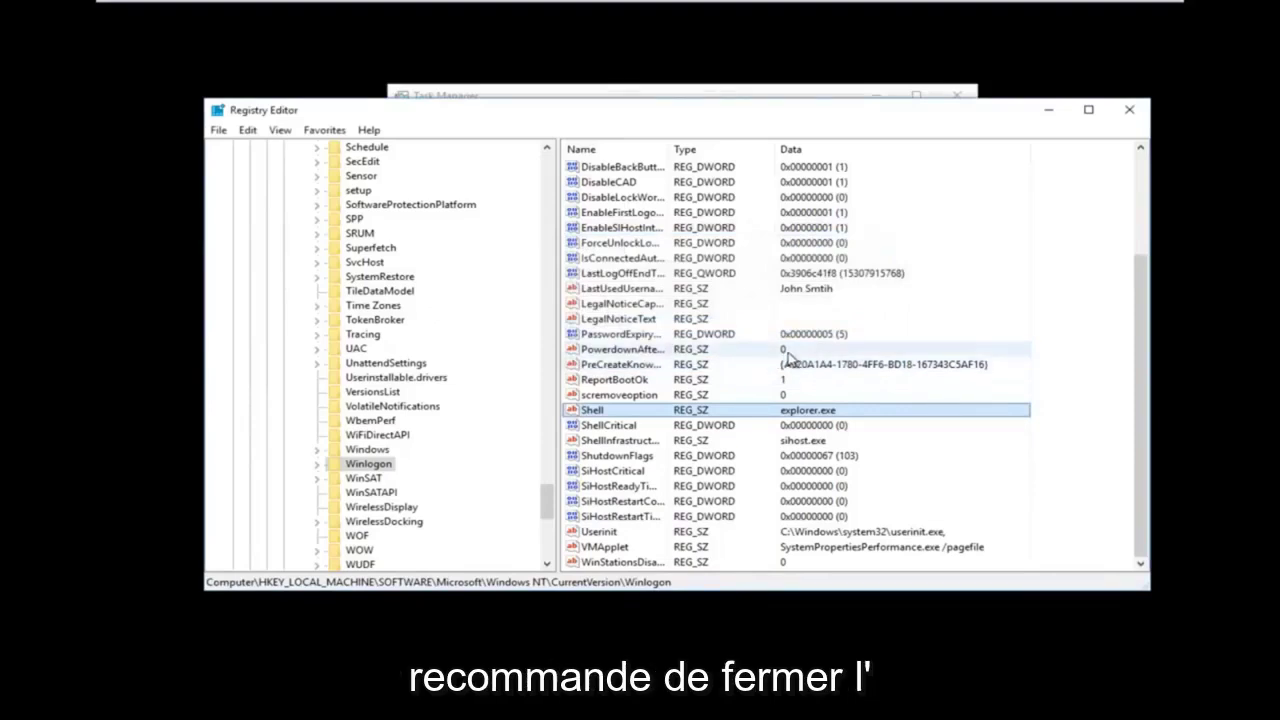
Step: Close Registry Editor and then Task Manager, leaving the empty black desktop
left_click(1130, 110)
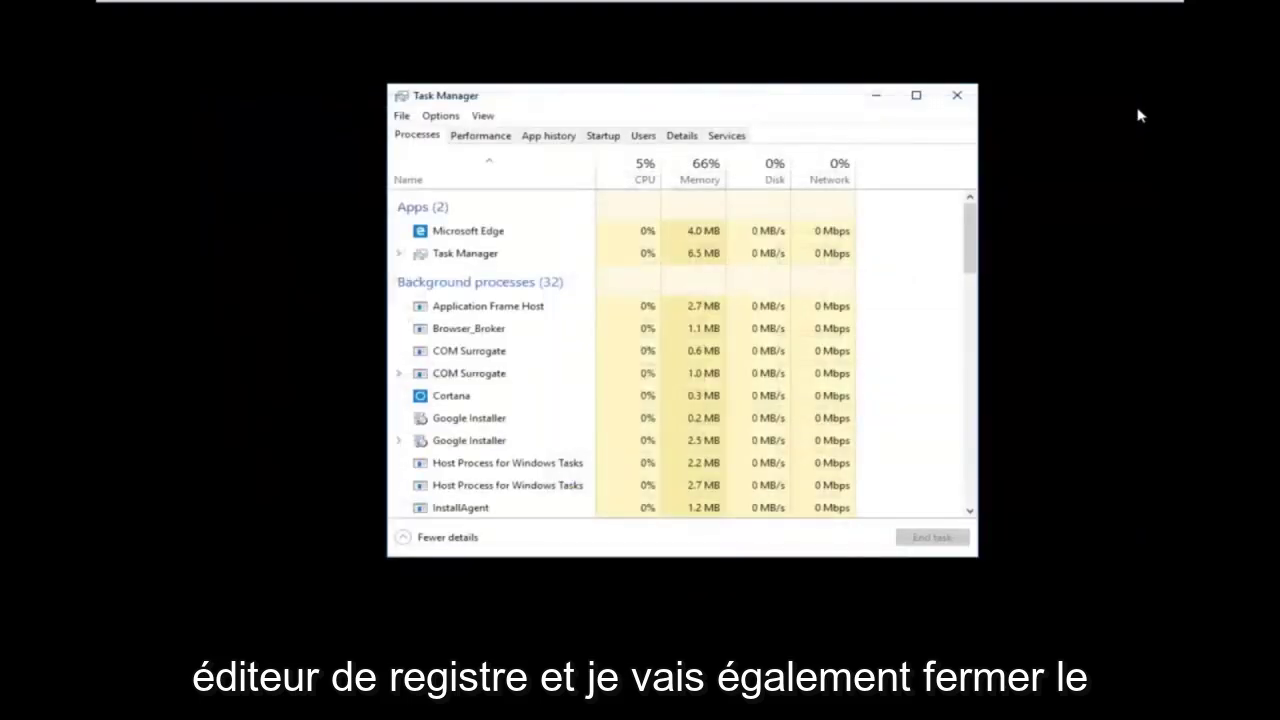
left_click(959, 97)
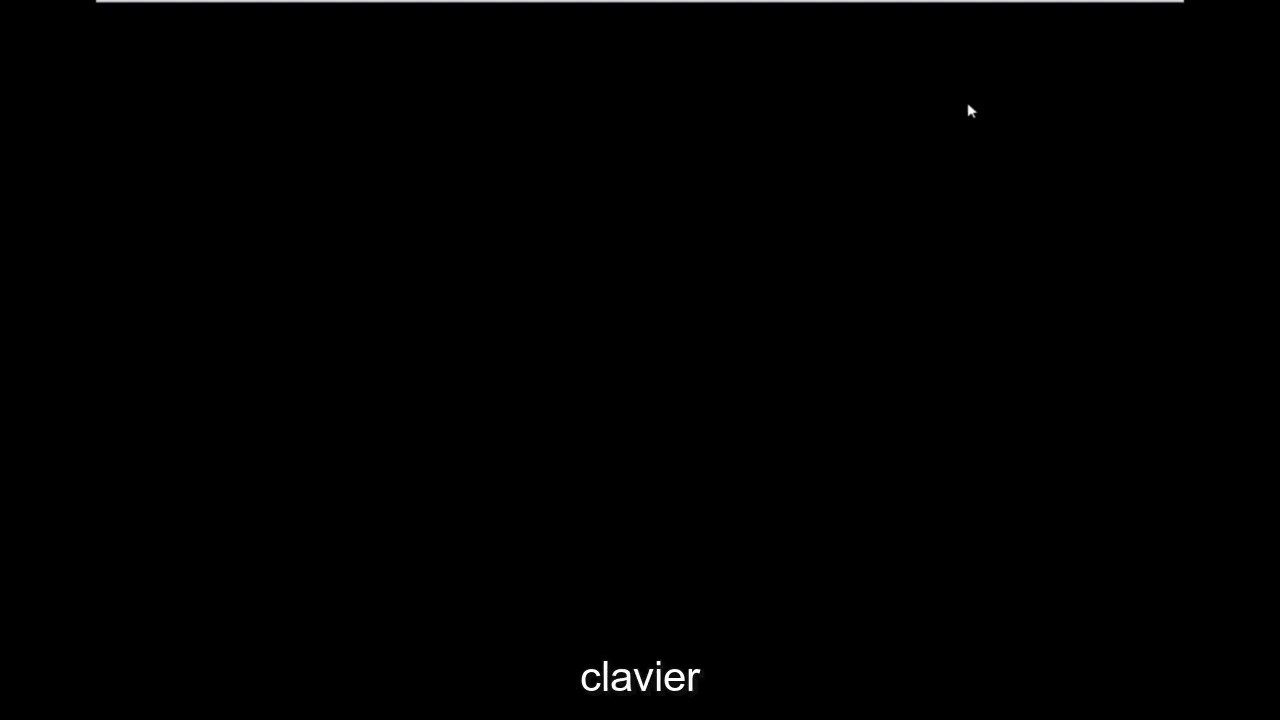
Step: From the Ctrl+Alt+Del security screen's power menu, choose Update and restart
key("ctrl+alt+Delete")
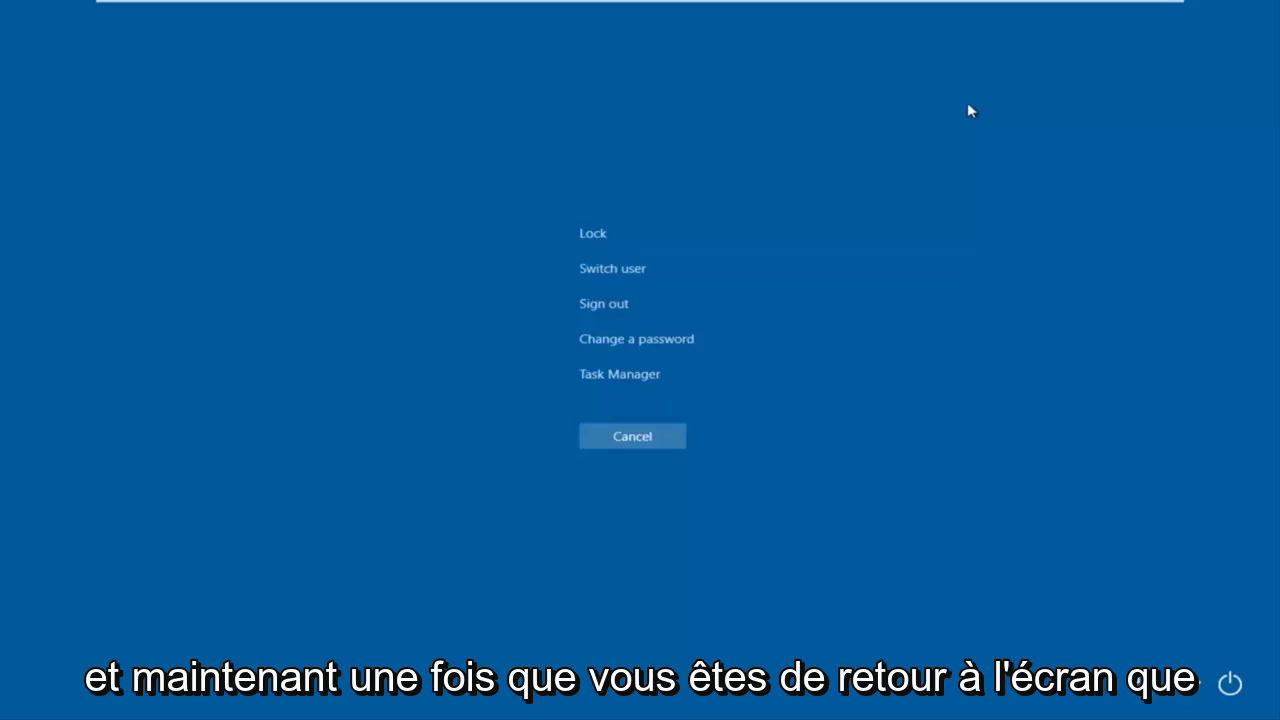
left_click(1229, 685)
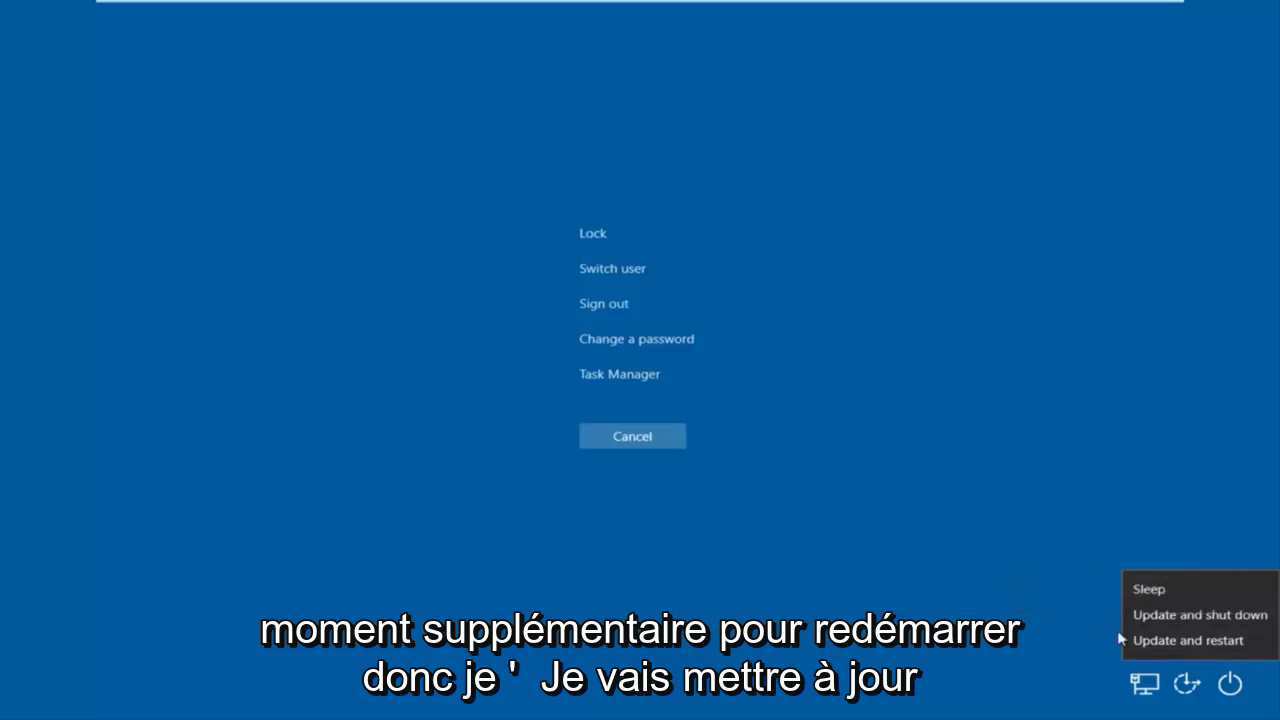
left_click(1156, 640)
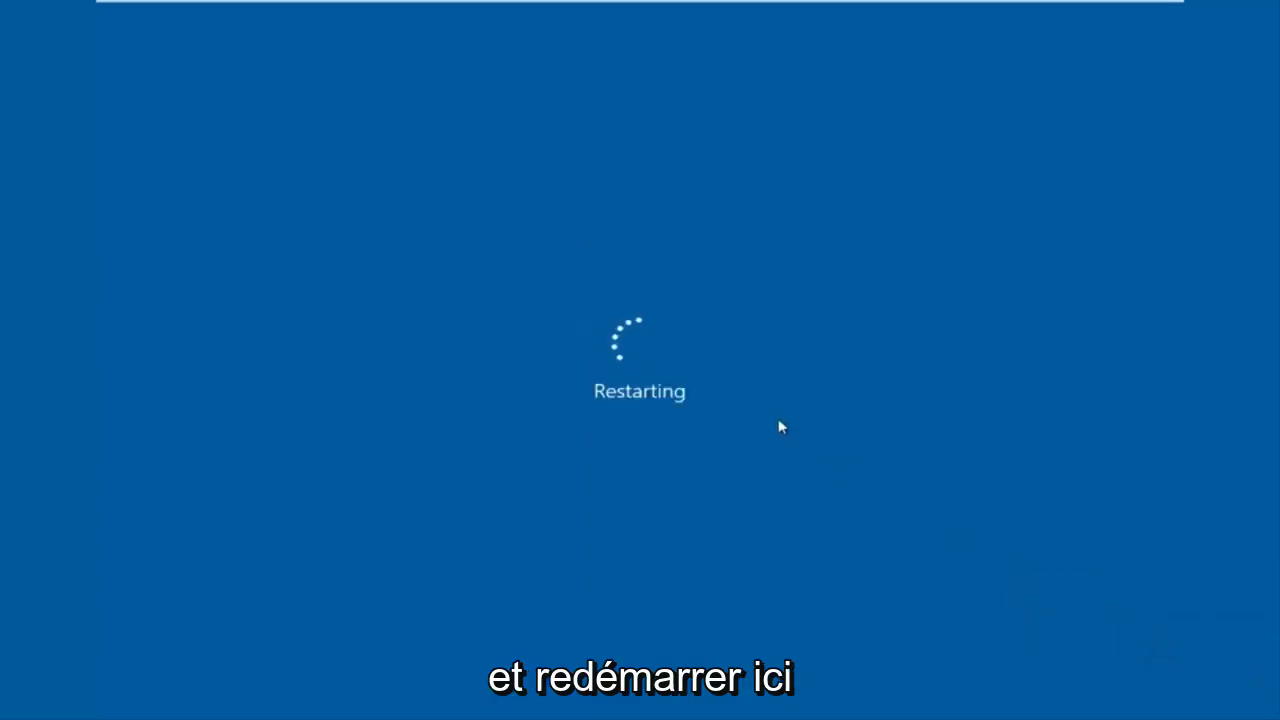